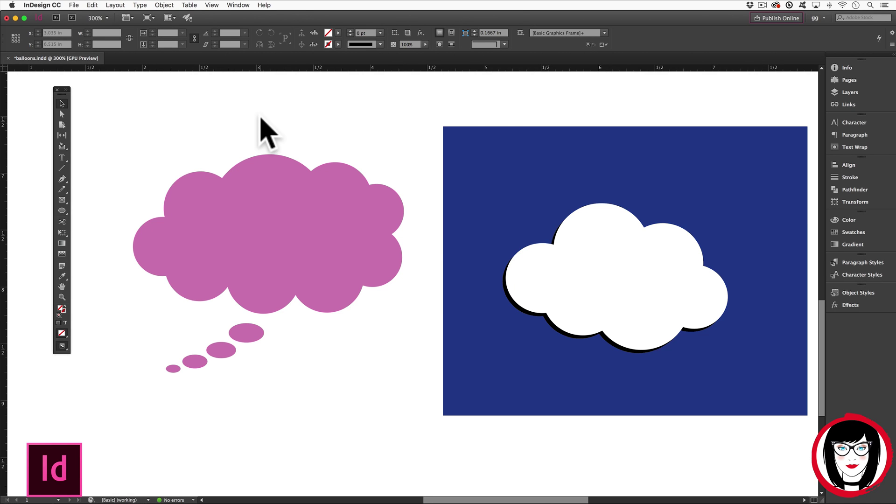
Step: Delete the blue rectangle with the white cloud, keeping the pink thought cloud and bubbles
left_click(260, 118)
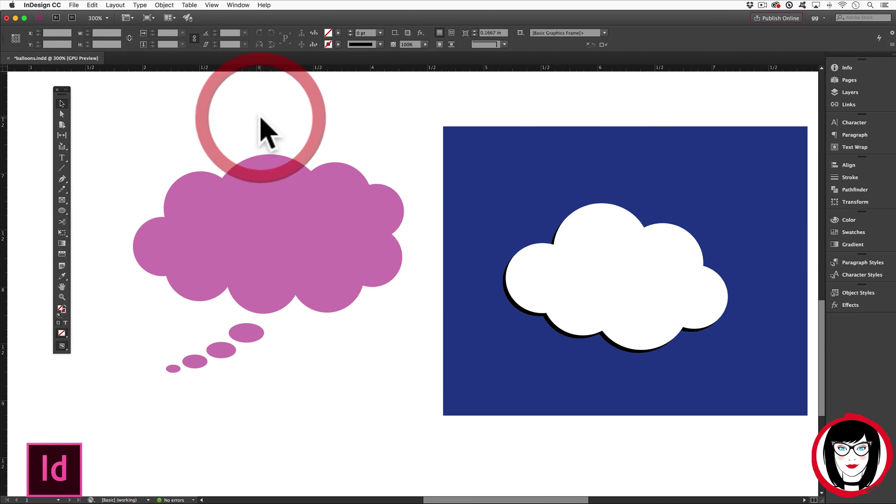
left_click(643, 104)
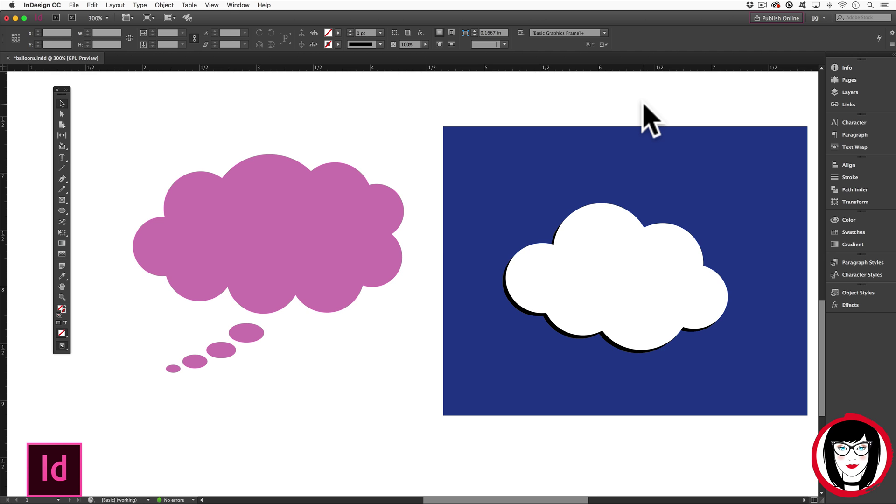
left_click(616, 279)
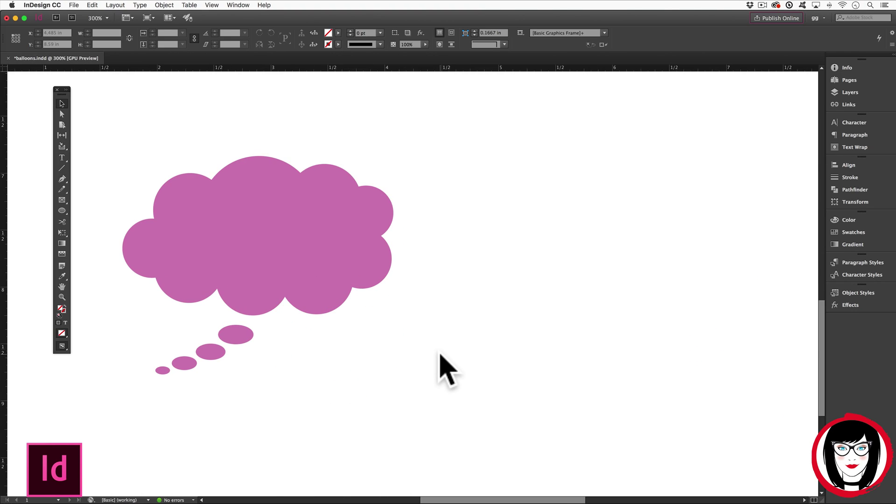
Step: Select the individual circles and the central ellipse inside the pink cloud group
left_click(293, 257)
double_click(299, 282)
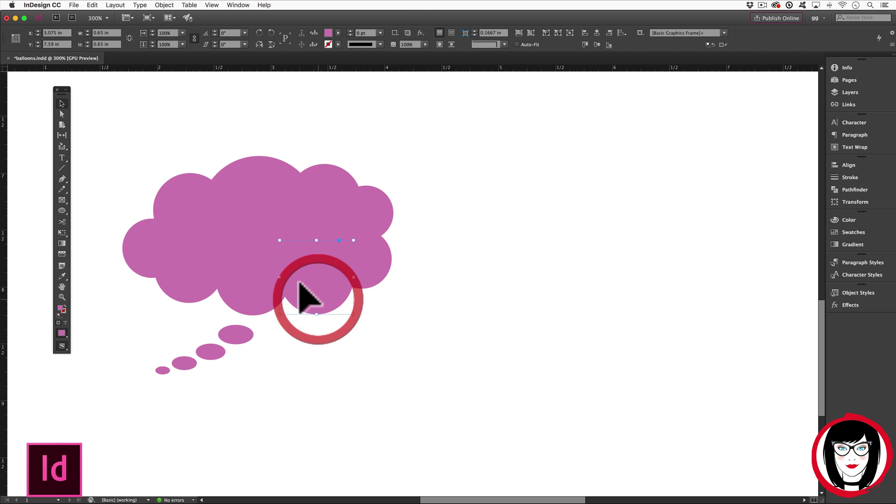
left_click(264, 290)
left_click(187, 276)
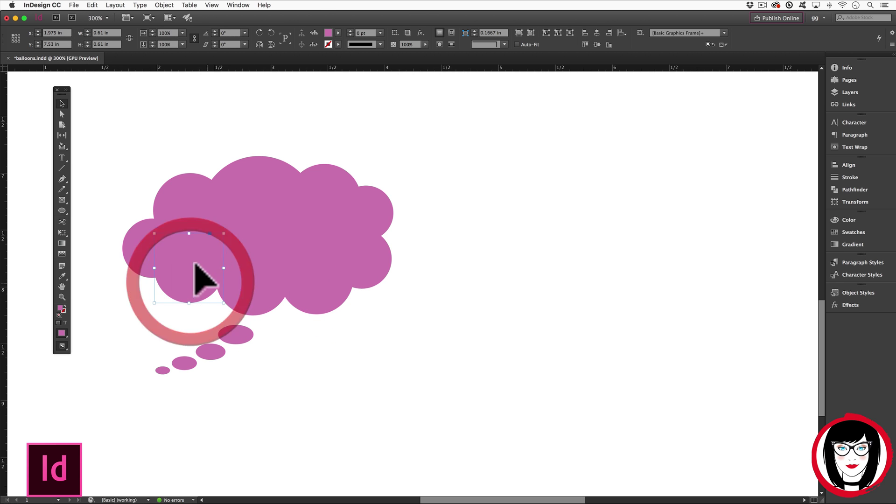
left_click(236, 215)
Step: Turn on View > Extras > Show Frame Edges
left_click(212, 5)
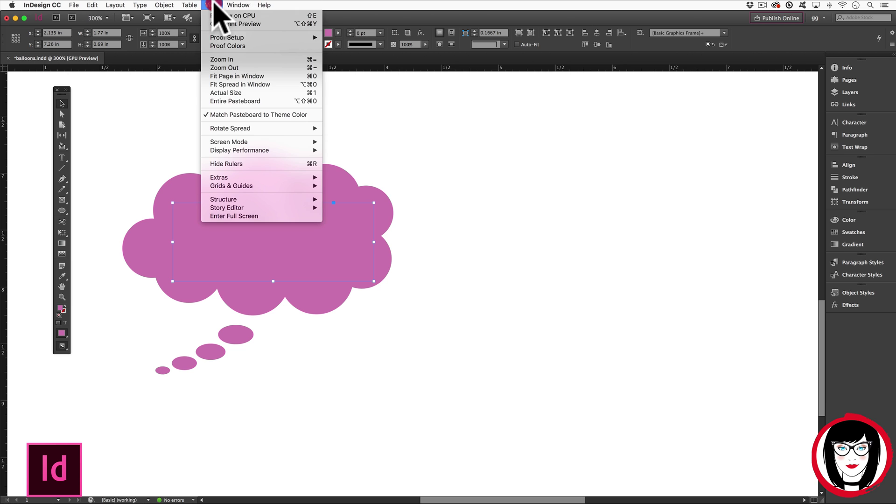
mouse_move(240, 178)
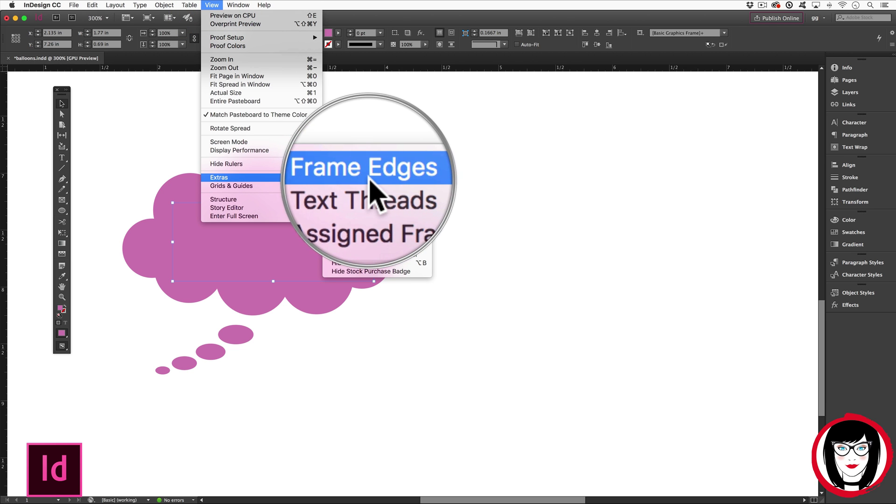
left_click(377, 180)
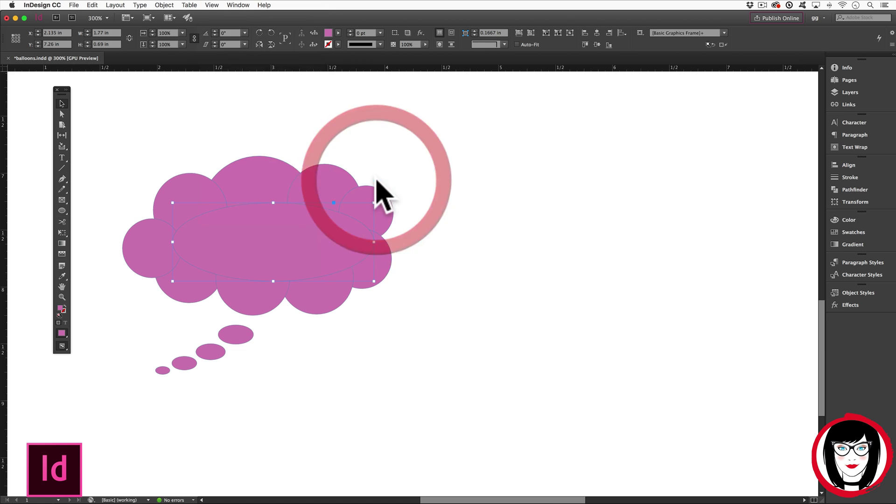
Step: Pull the cloud's central ellipse out to the right of the circles
left_click(475, 210)
left_click(329, 192)
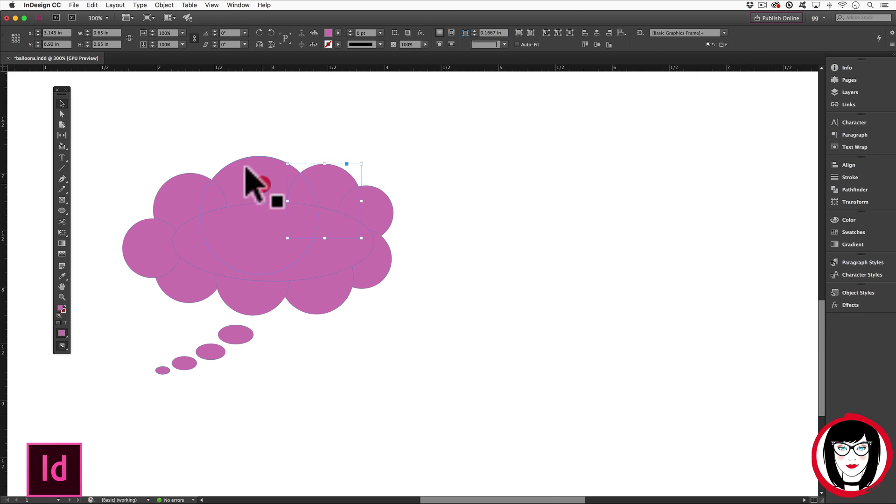
left_click(260, 184)
left_click(184, 194)
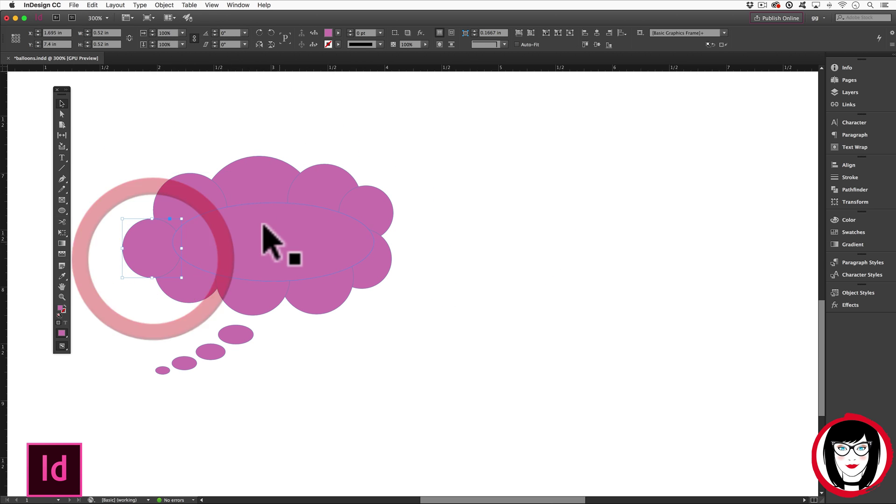
left_click_drag(266, 237, 597, 178)
Step: Drag the cloud's circles apart to show how the shapes overlap
left_click_drag(308, 280, 350, 342)
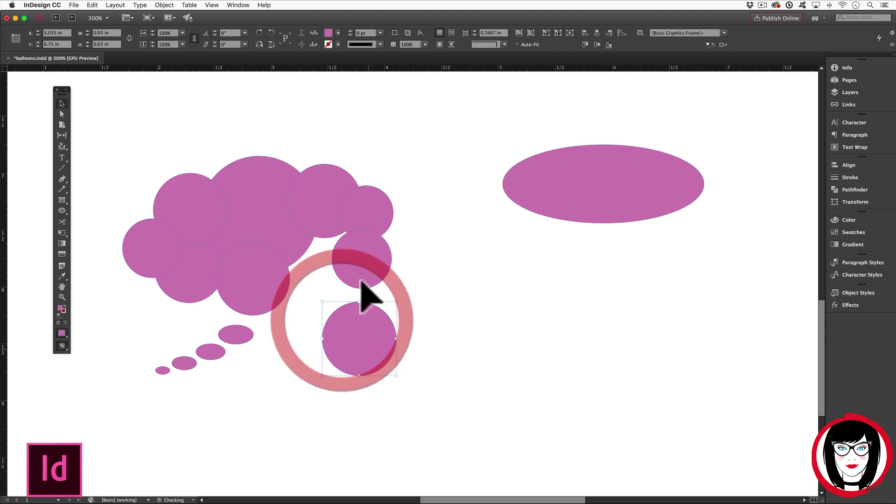
left_click_drag(364, 286, 440, 299)
left_click_drag(327, 188, 375, 137)
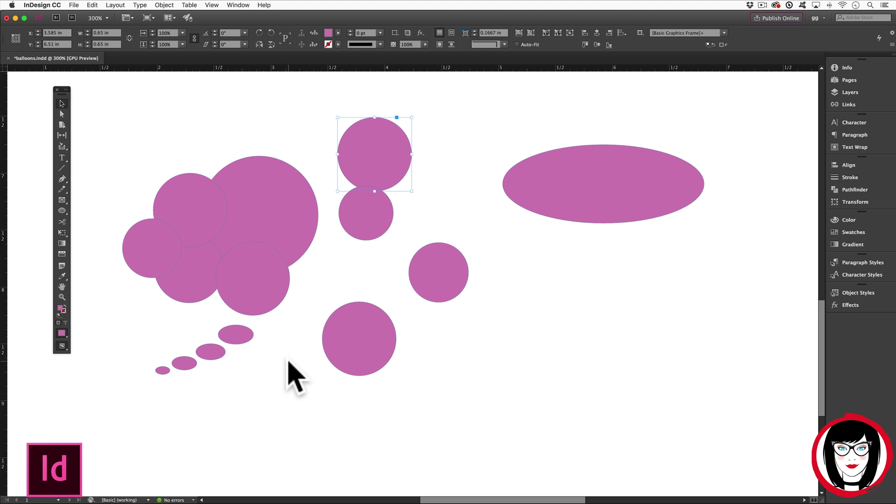
left_click_drag(139, 238, 111, 228)
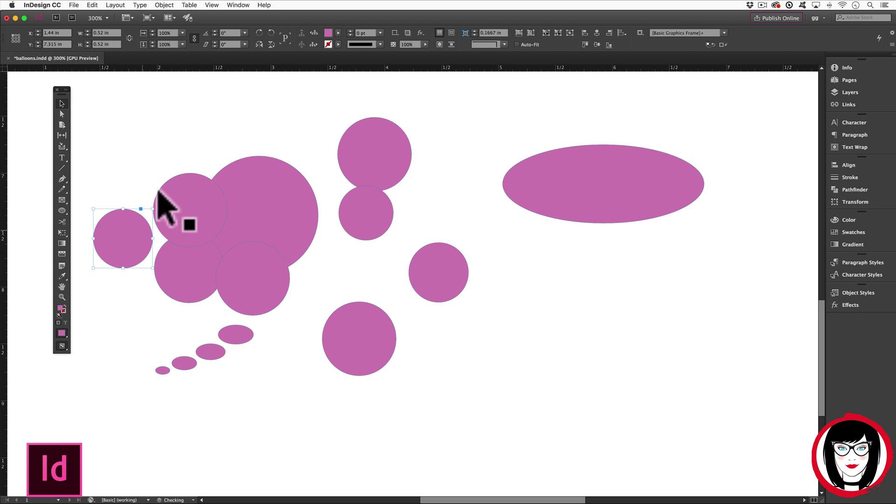
left_click_drag(158, 196, 151, 171)
left_click_drag(167, 255, 149, 268)
left_click_drag(241, 272, 279, 290)
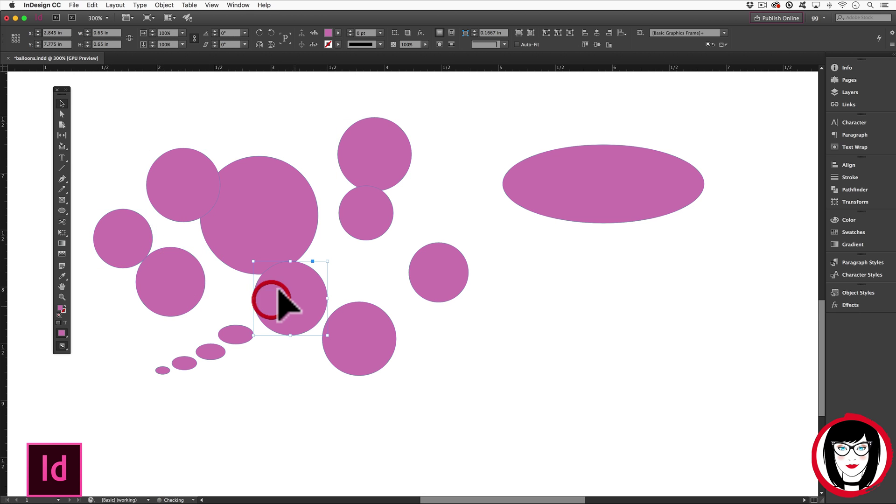
Step: Undo the moves and Alt-drag a copy of the cloud to the right
key("super+z")
key("super+z")
key("super+z")
key("super+z")
key("super+z")
key("super+z")
key("super+z")
key("super+z")
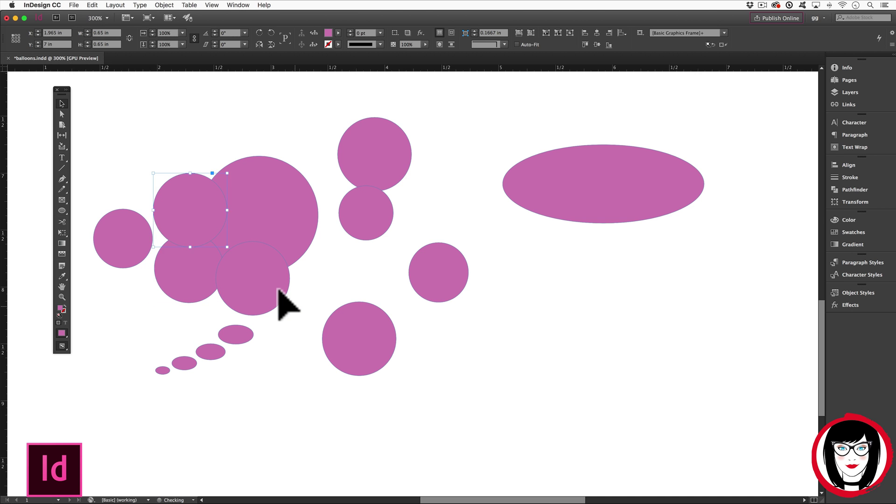
key("super+z")
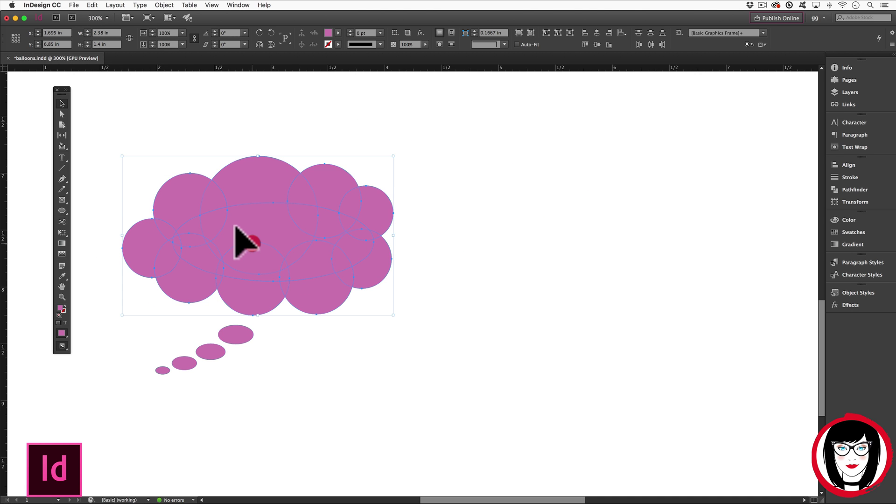
left_click_drag(252, 243, 605, 225)
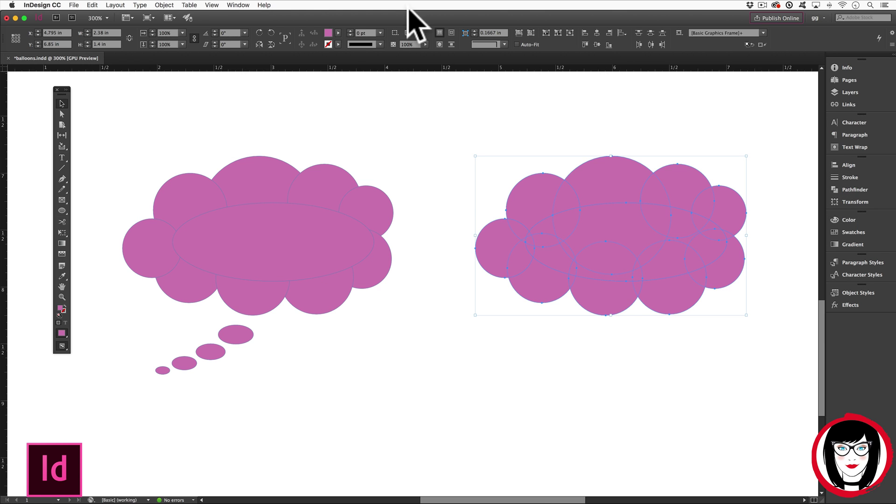
left_click(237, 5)
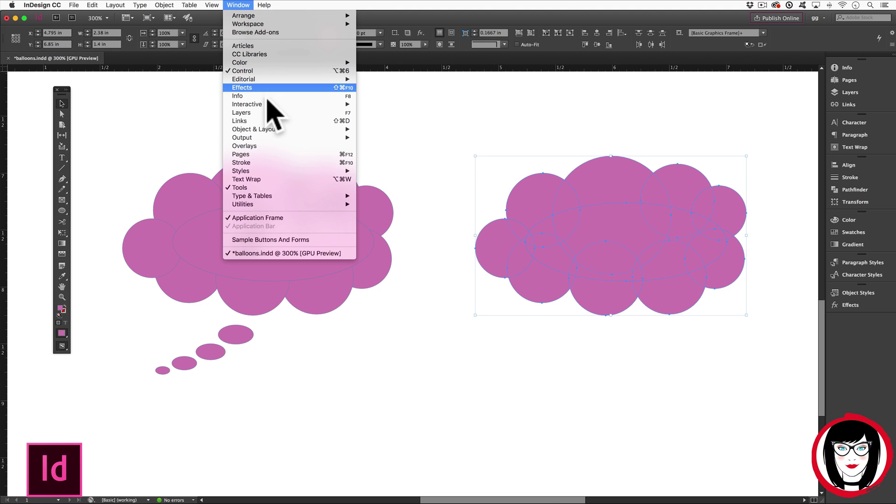
Step: Merge the copied cloud's circles and ellipse with Pathfinder Add into one path
mouse_move(273, 130)
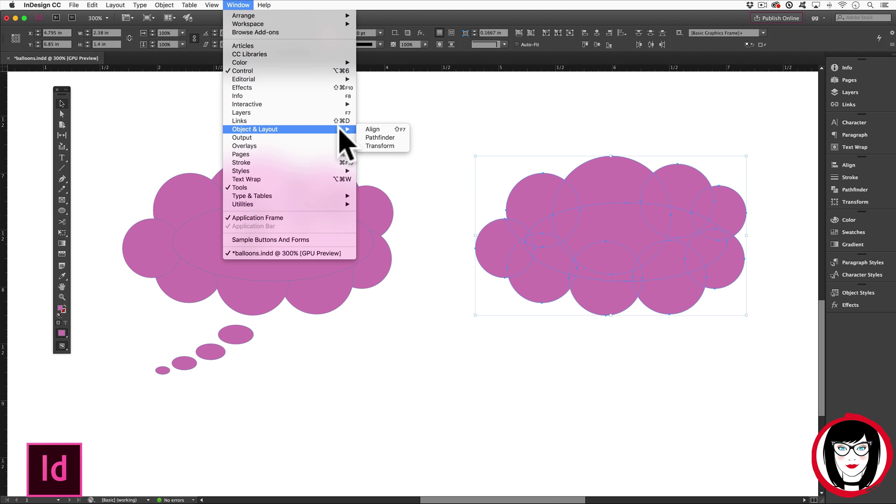
left_click(383, 137)
scroll(353, 154, "right", 4)
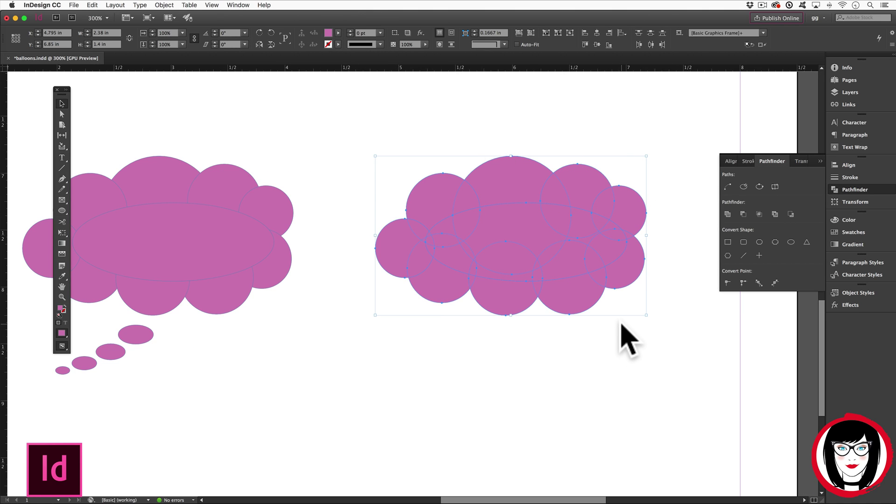
left_click(728, 214)
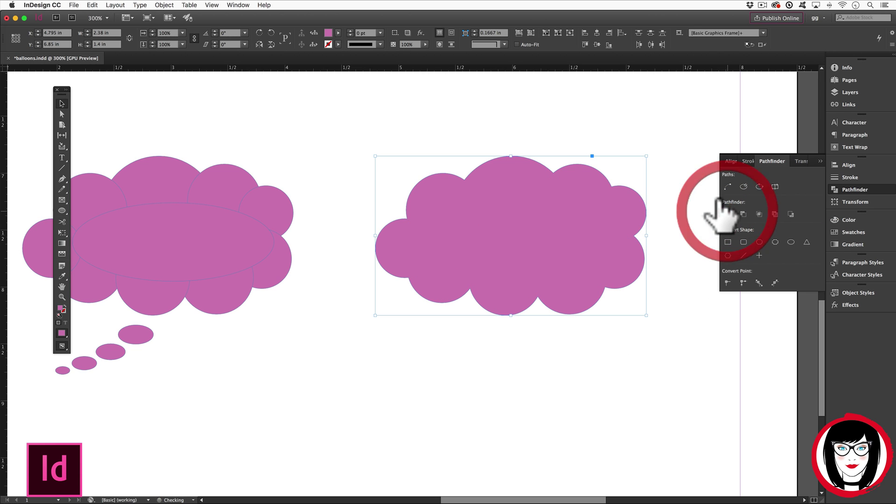
left_click(714, 333)
left_click(553, 263)
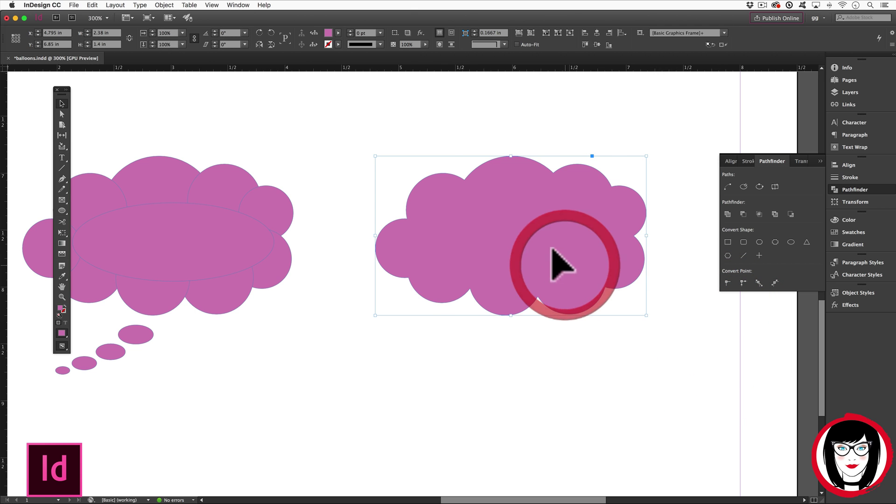
left_click(458, 406)
Step: Collapse the Pathfinder panel and select the merged cloud on the right
scroll(467, 380, "left", 3)
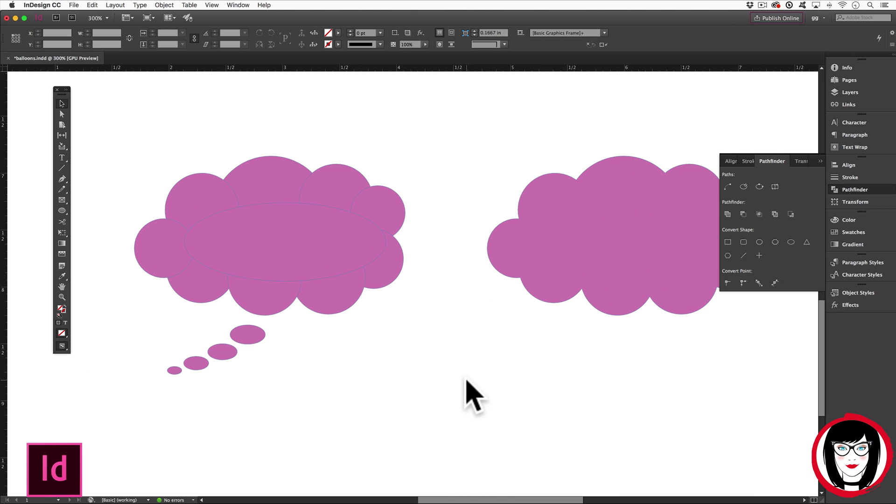
left_click(775, 161)
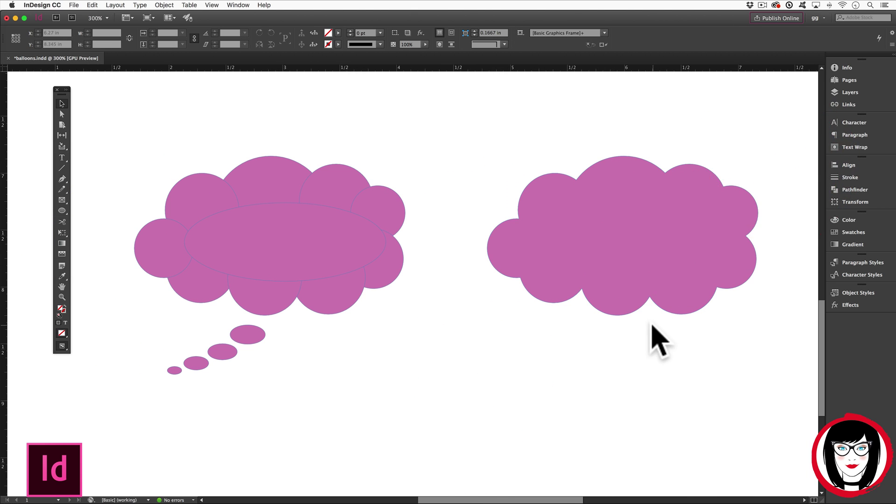
left_click(226, 245)
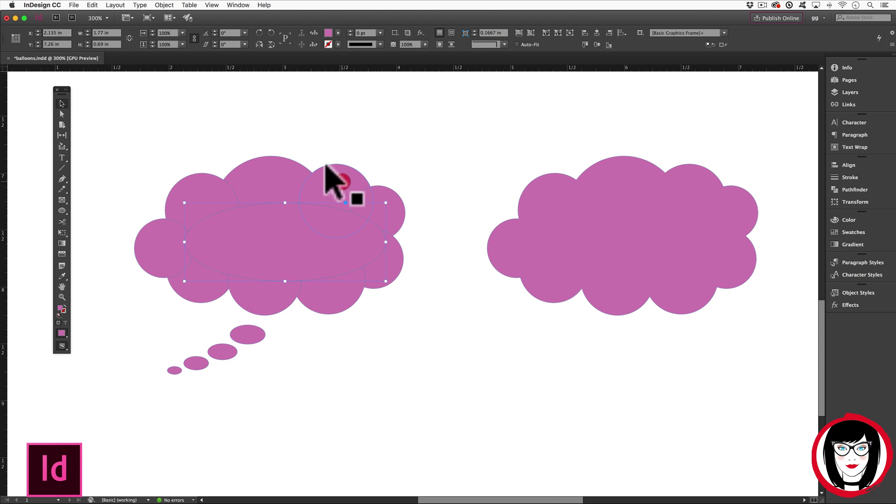
left_click(331, 178)
left_click(200, 189)
left_click(691, 205)
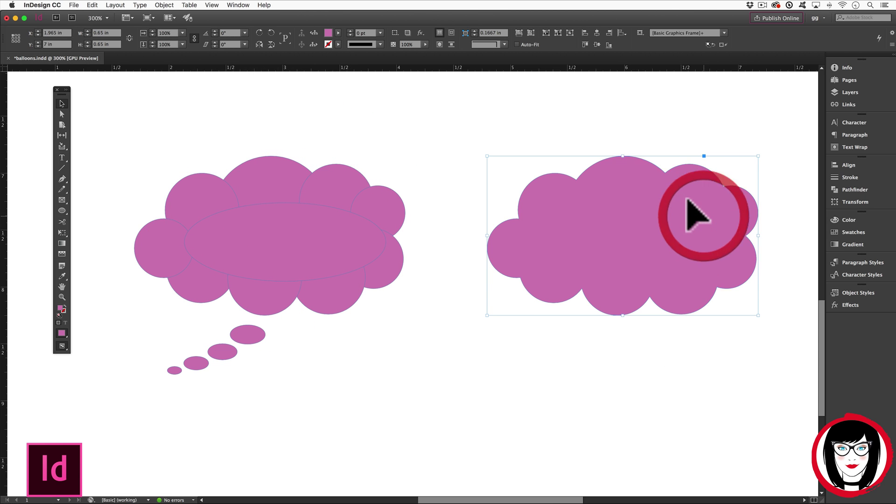
Step: Set the merged cloud's fill to [None] and its stroke to [Black]
left_click(332, 32)
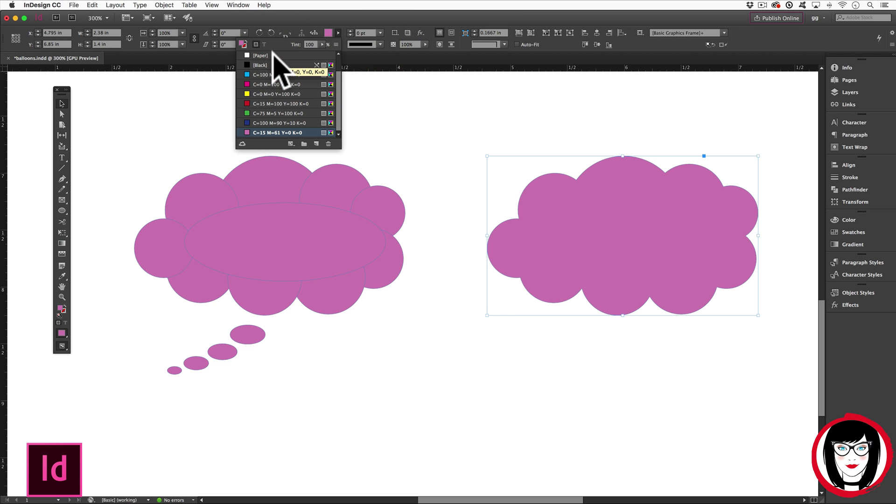
scroll(338, 102, "up", 3)
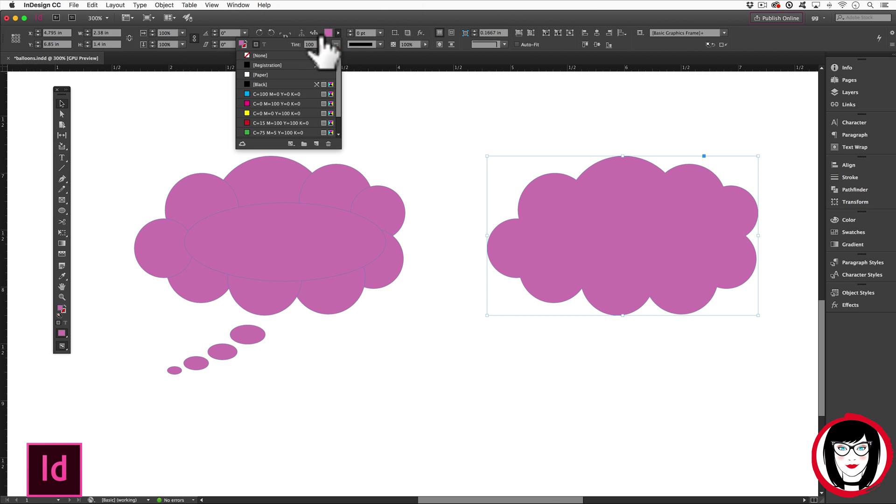
left_click(260, 56)
left_click(332, 43)
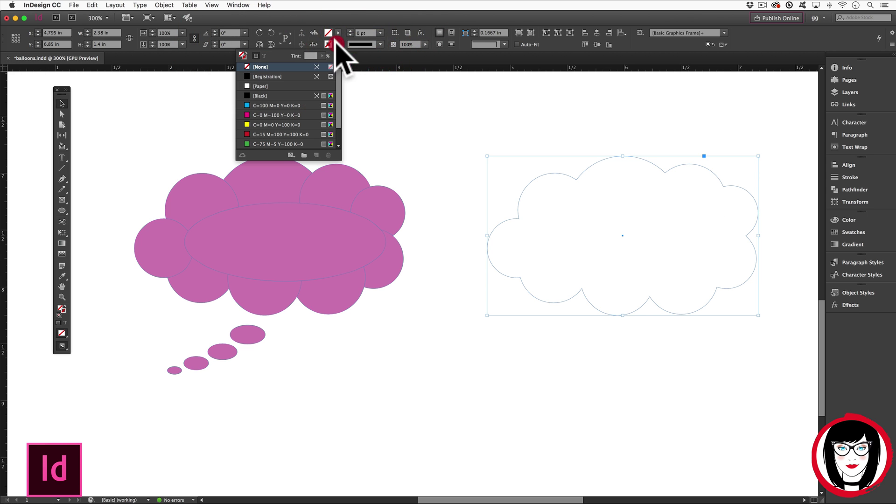
left_click(264, 96)
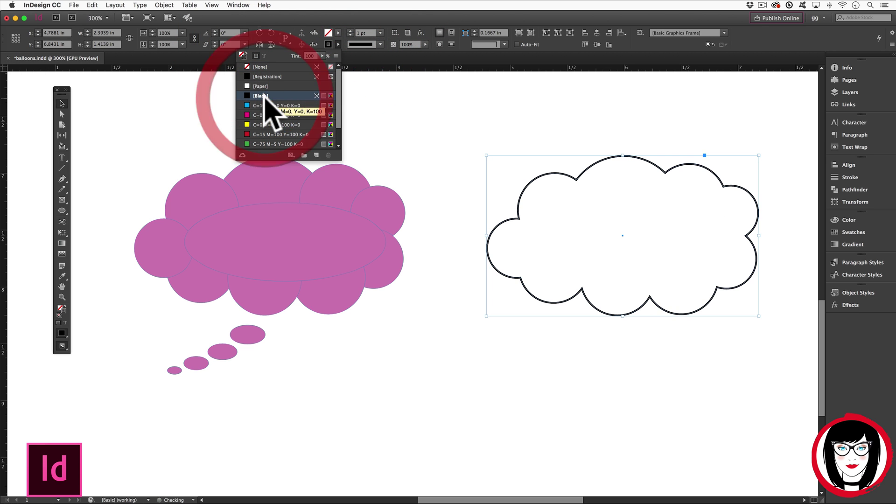
left_click(451, 156)
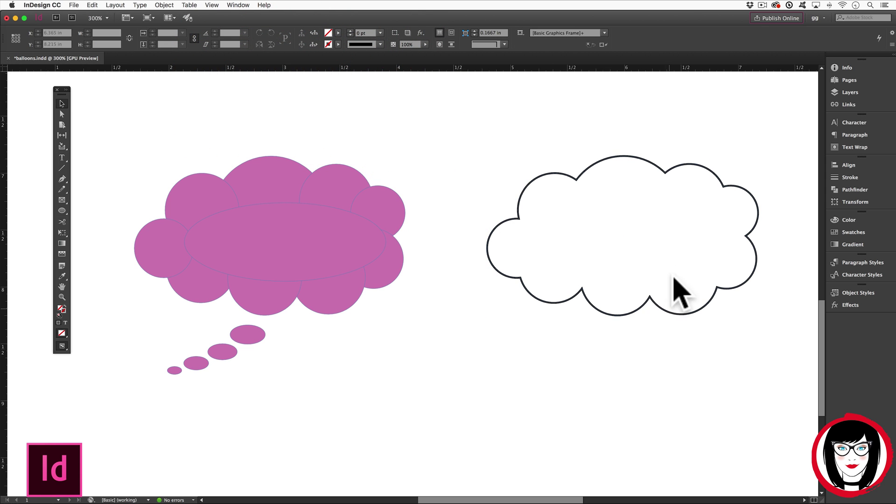
left_click(580, 236)
Step: Give the left cloud's circles and ellipse Fill [None] and Stroke [Black]
left_click_drag(128, 131, 449, 303)
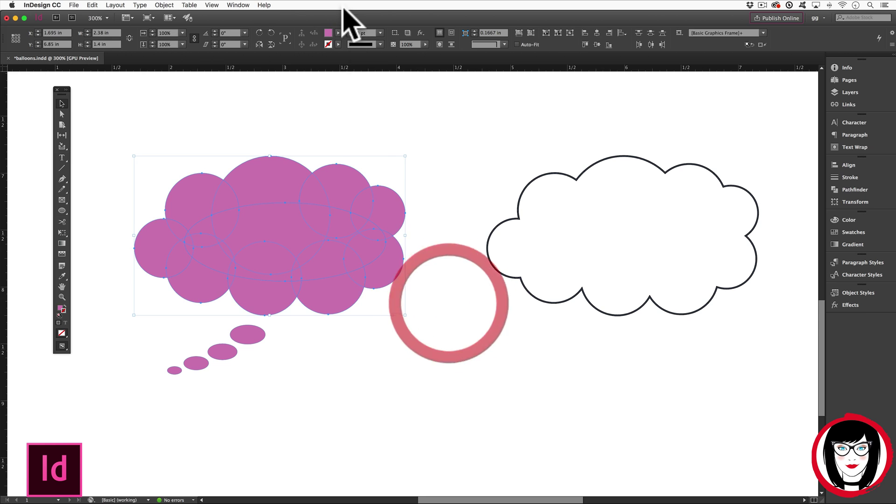
left_click(337, 32)
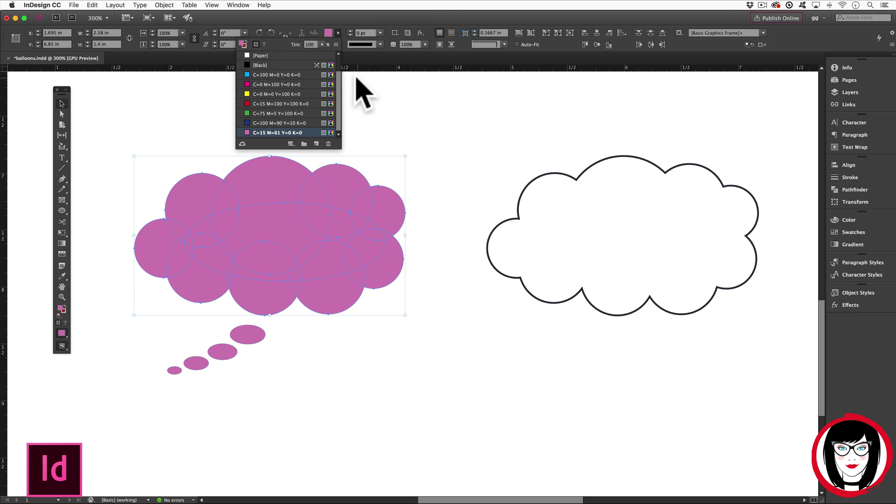
left_click(328, 33)
left_click(257, 55)
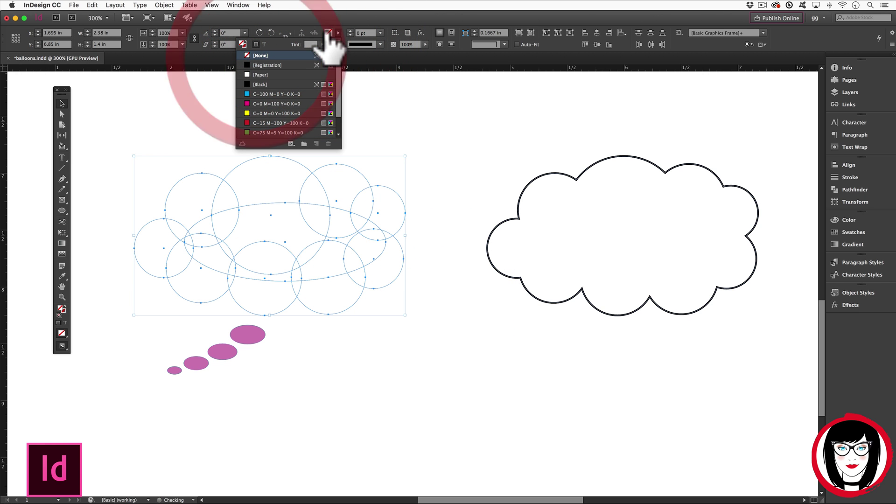
left_click(337, 43)
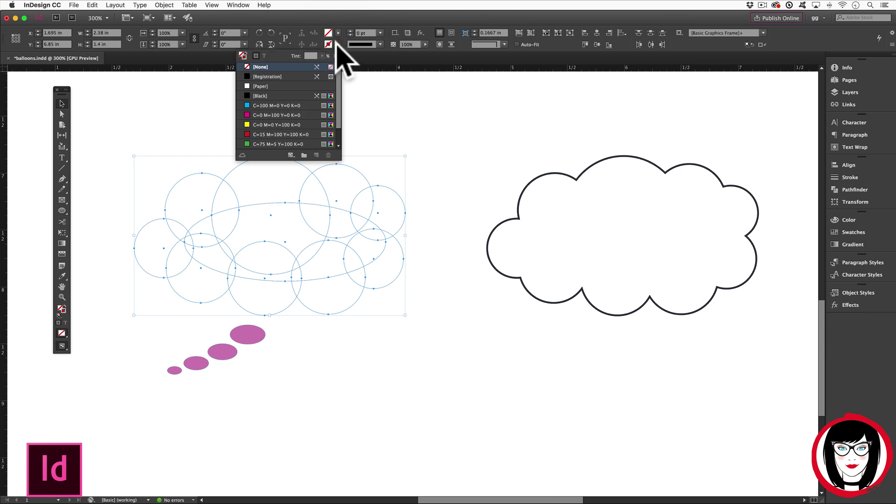
left_click(260, 96)
left_click(411, 124)
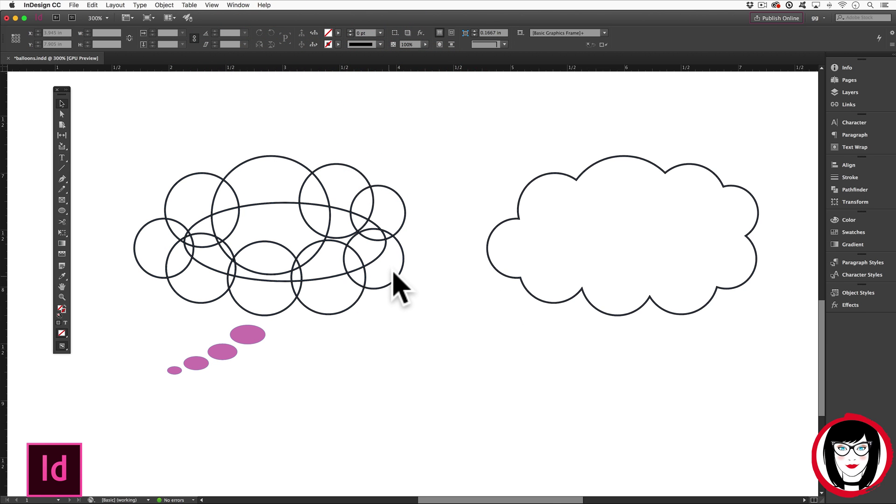
left_click(442, 282)
Step: Apply the pink swatch as fill with no stroke to both clouds' shapes
left_click_drag(130, 128, 468, 320)
left_click(534, 338)
left_click(602, 309)
left_click(619, 357)
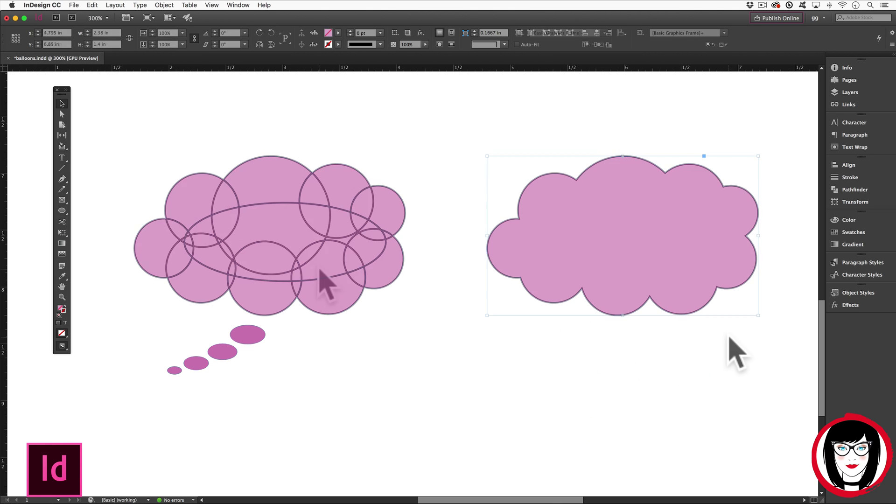
left_click(731, 341)
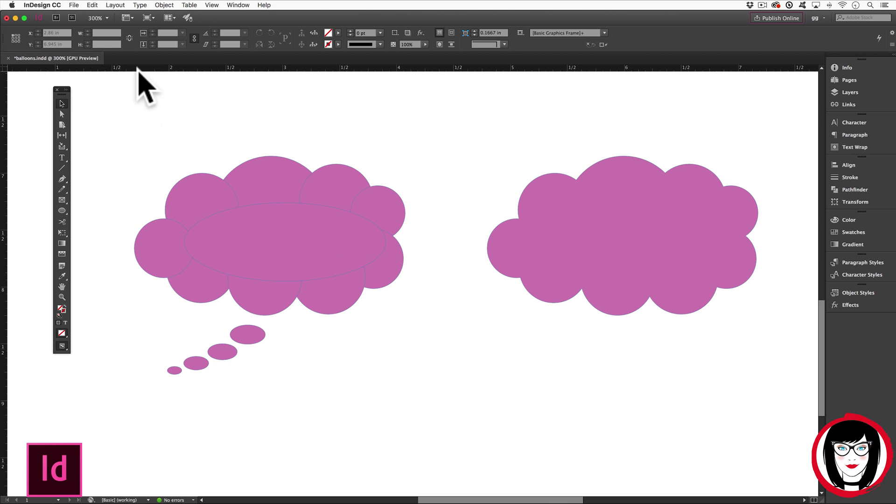
left_click_drag(134, 101, 798, 434)
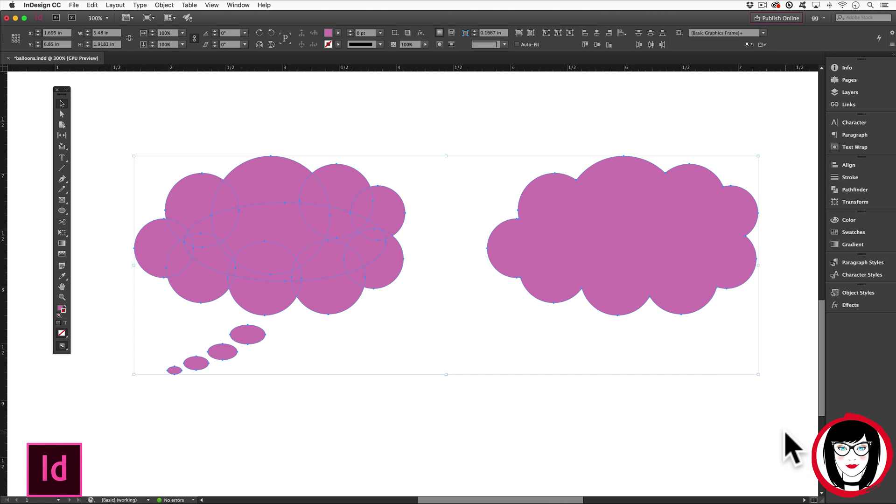
Step: Delete the clouds and bubbles and set the fill to red C=15 M=100 Y=100 K=0
key("Delete")
key("m")
left_click(243, 44)
left_click(267, 122)
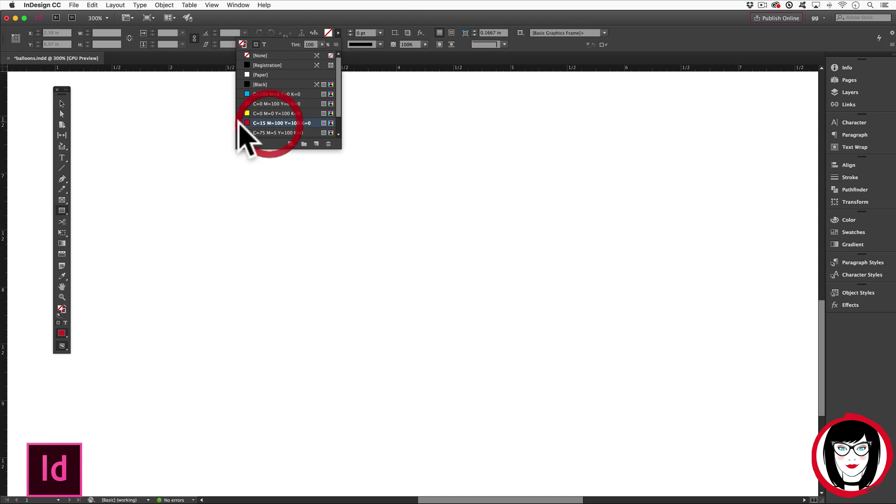
Step: Draw a large red rectangle near the page centre and move it higher
left_click(62, 210)
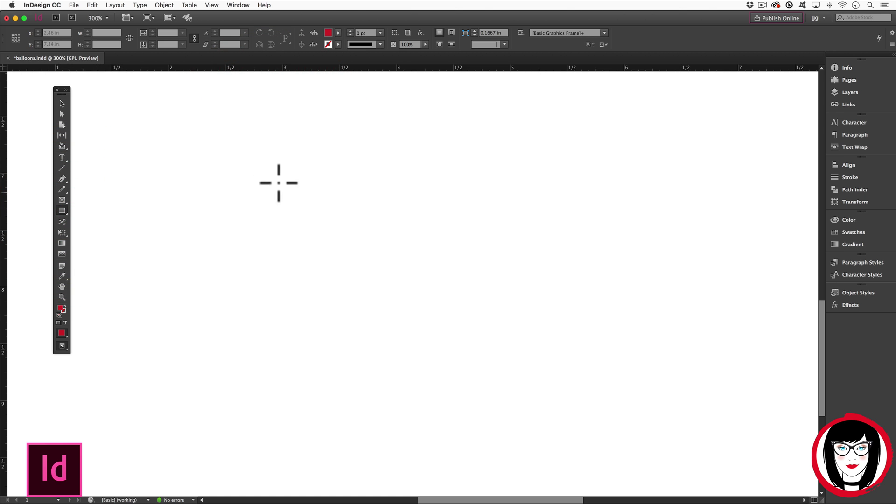
left_click_drag(260, 168, 658, 404)
key("v")
left_click_drag(412, 227, 411, 182)
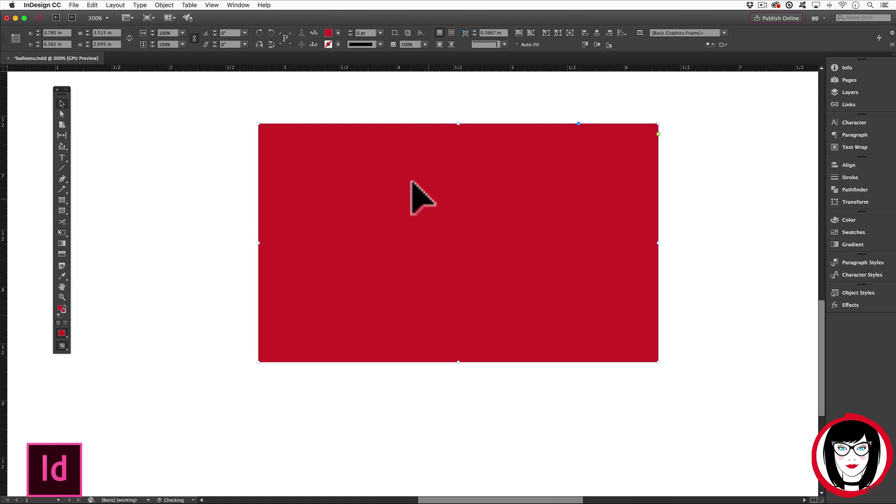
left_click(153, 242)
left_click_drag(62, 211, 109, 219)
Step: Draw a large yellow circle with the Ellipse Tool over the rectangle's bottom edge
left_click(338, 33)
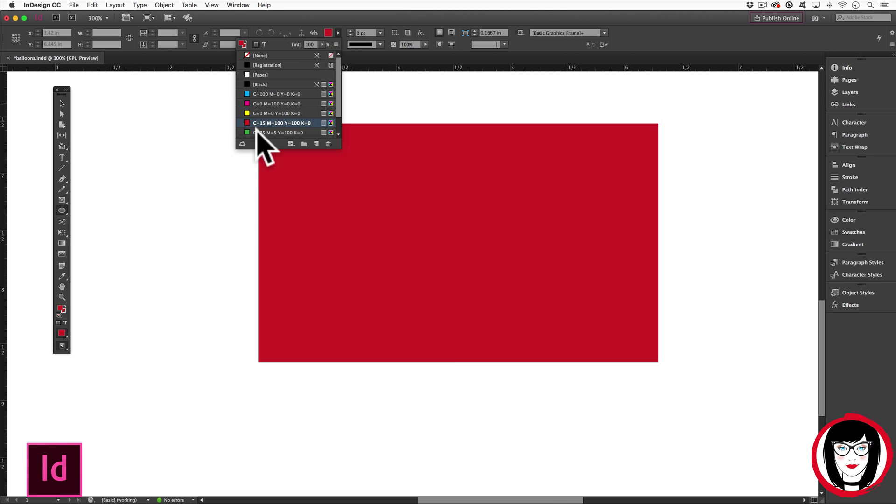
left_click(272, 114)
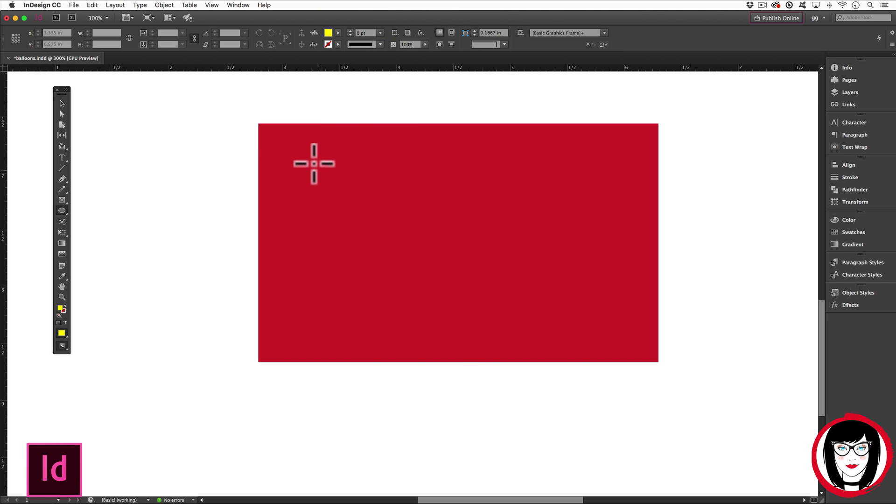
left_click_drag(320, 170, 670, 452)
key("v")
left_click_drag(190, 144, 523, 281)
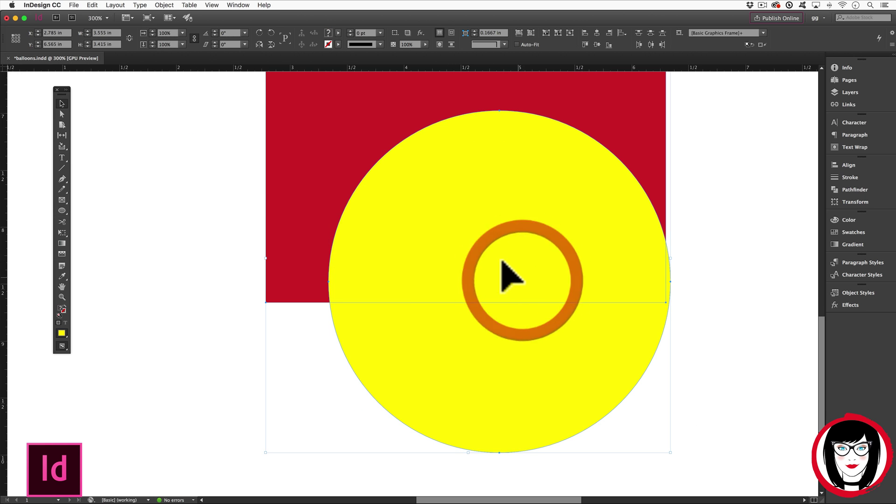
Step: Select the circle and rectangle and apply Align Horizontal Centers
left_click(223, 145)
left_click_drag(223, 146, 545, 268)
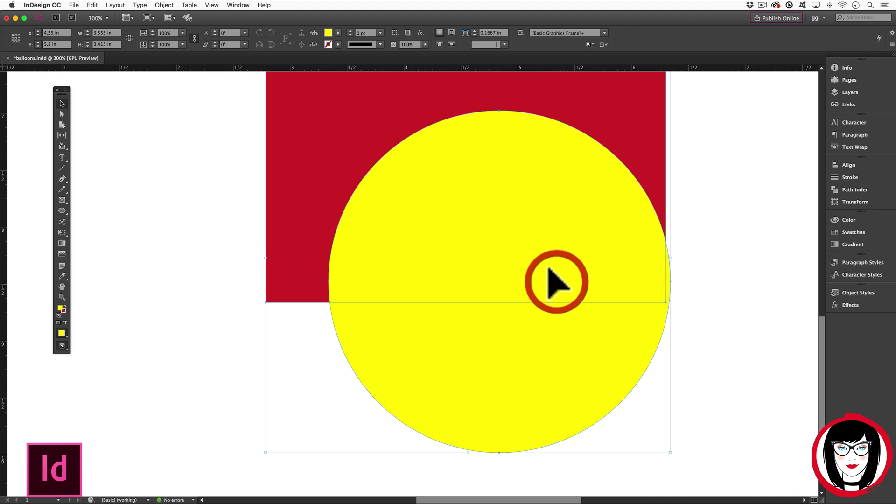
left_click(851, 164)
left_click(742, 186)
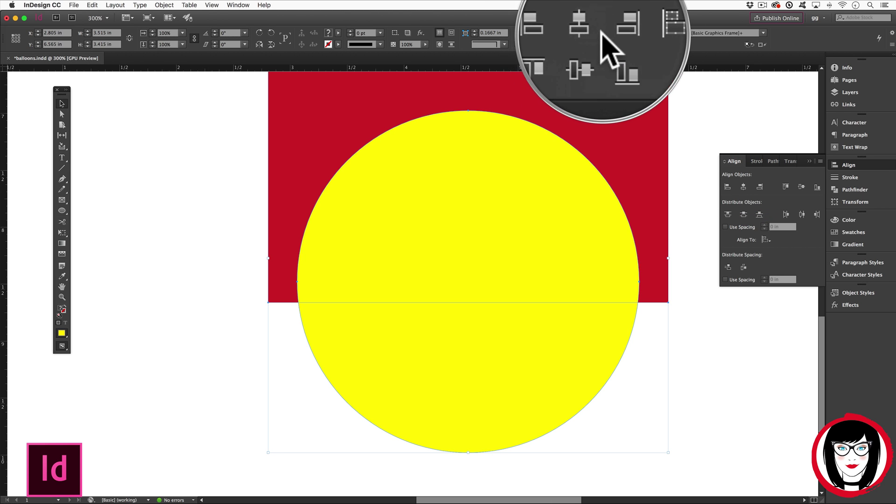
left_click(740, 164)
left_click(725, 152)
Step: Reselect the circle and rectangle to check their alignment, then deselect
scroll(724, 182, "up", 2)
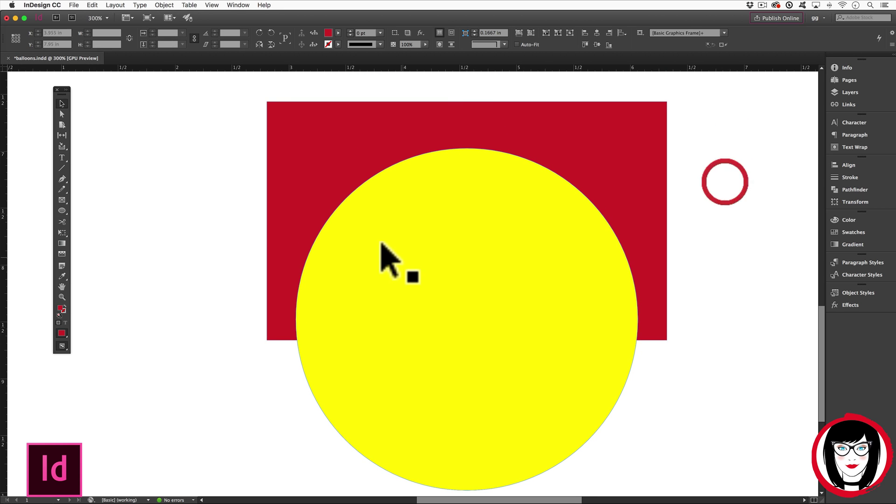
left_click(385, 250)
left_click(463, 104)
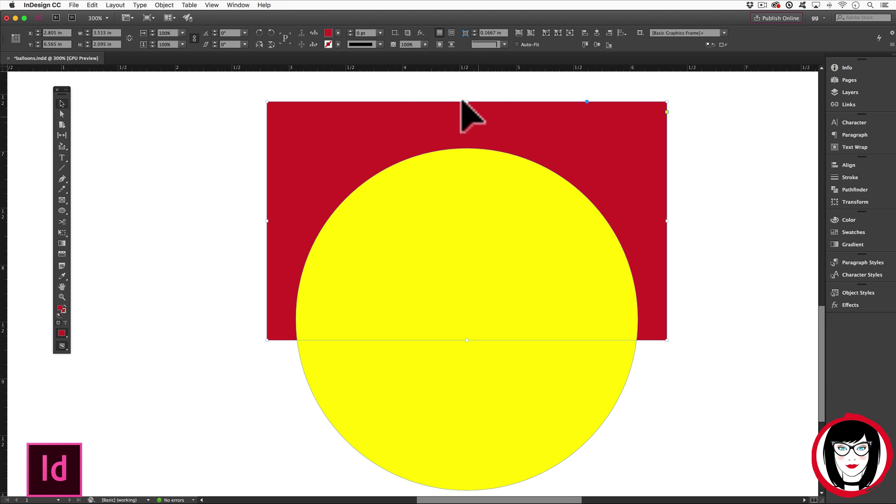
left_click_drag(714, 290, 398, 192)
left_click(238, 183)
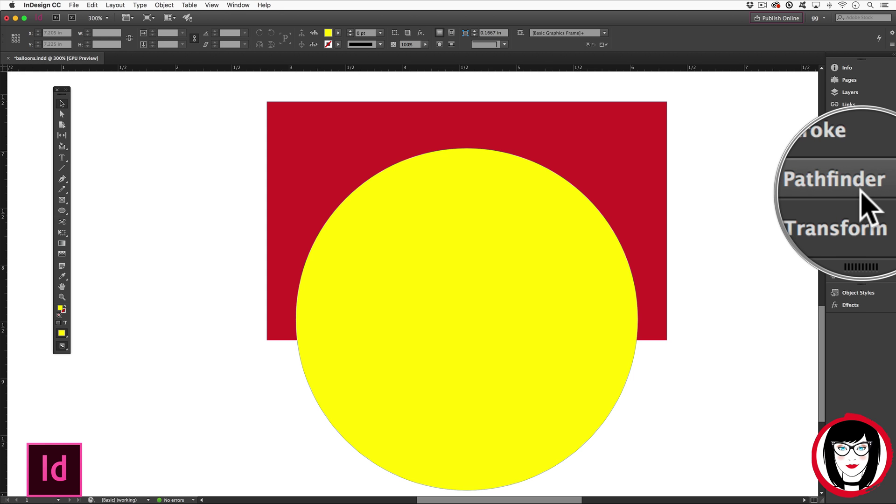
Step: Subtract the yellow circle from the red rectangle with Pathfinder, then shift the red arch left
left_click(706, 228)
left_click_drag(696, 220, 469, 185)
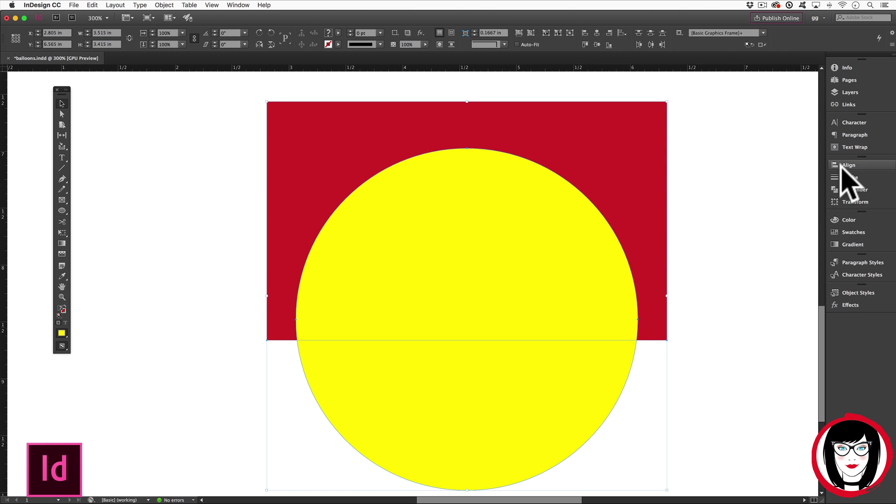
left_click(857, 189)
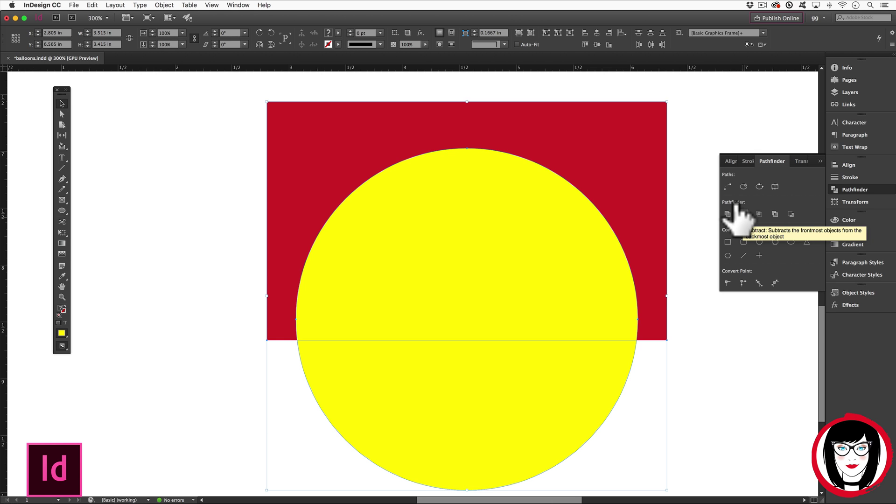
left_click(742, 207)
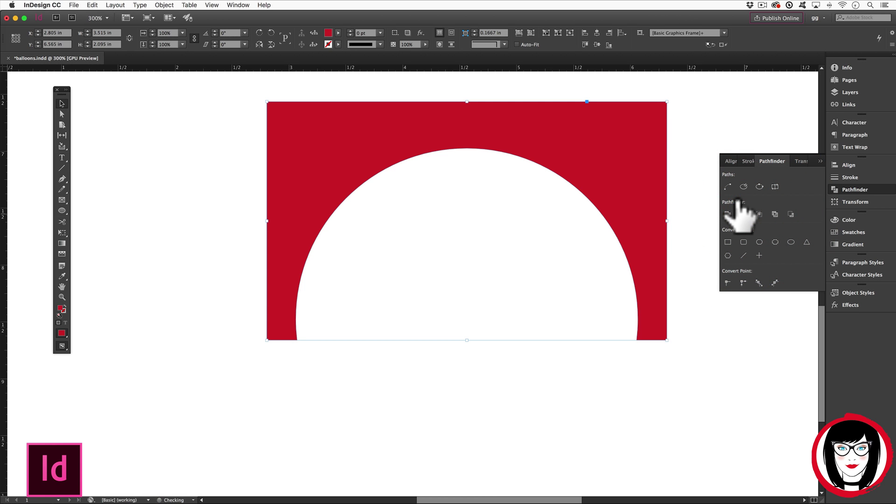
left_click(707, 185)
left_click_drag(558, 109, 458, 118)
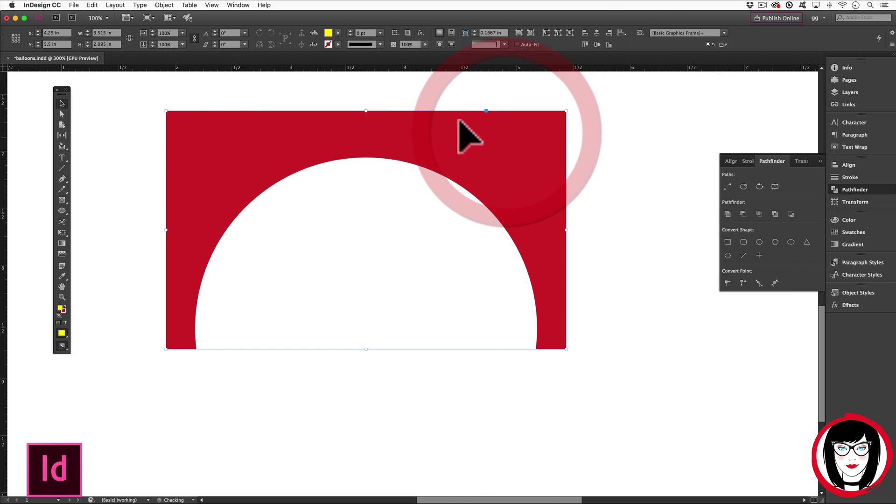
Step: Fill the arch with cyan (C=100 M=0 Y=0 K=0) and stretch it to about 6.59 in wide
left_click(338, 33)
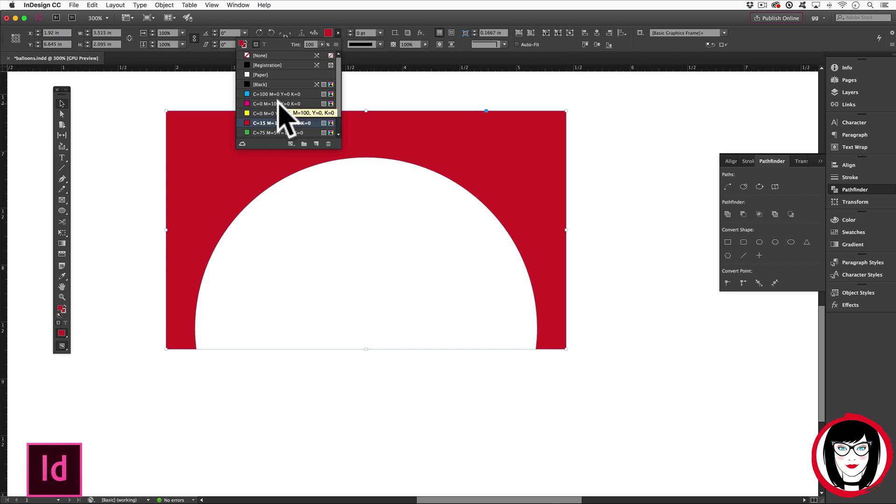
left_click(270, 113)
left_click(273, 103)
left_click(273, 113)
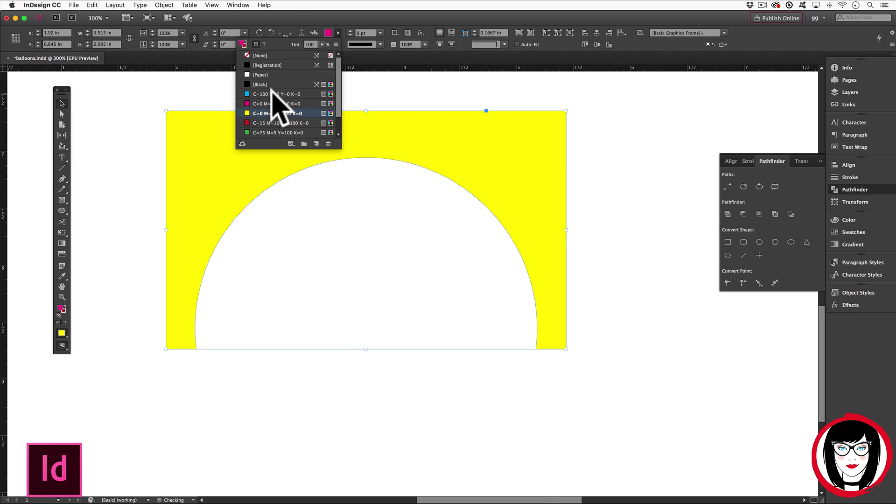
left_click(273, 94)
left_click_drag(566, 349, 683, 426)
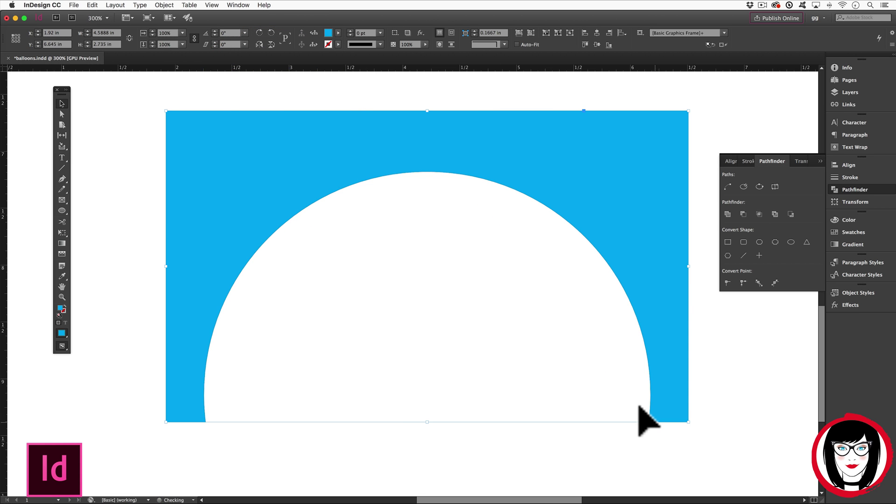
left_click(728, 427)
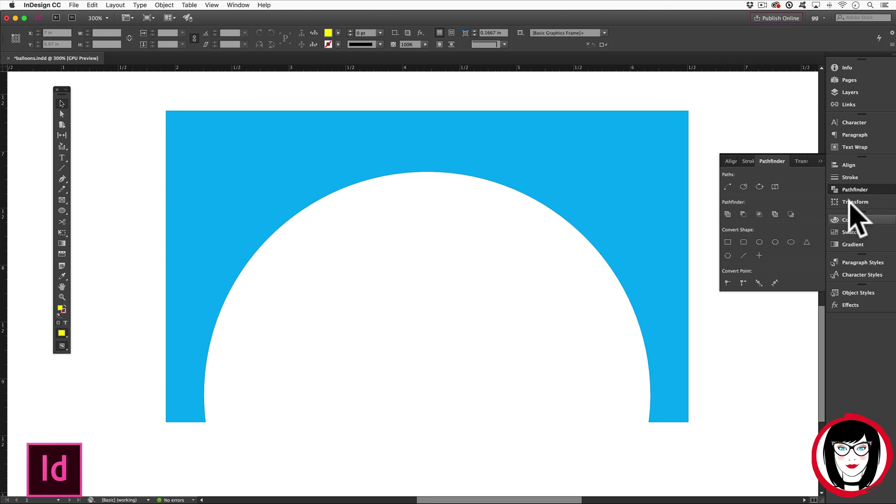